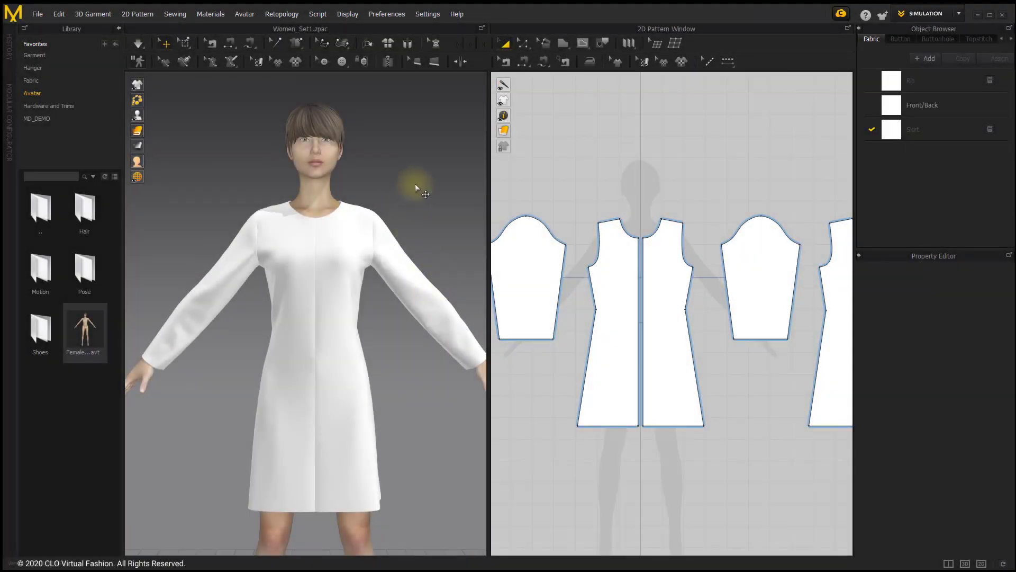
Step: With the Line (3D Pattern) tool, draw two segments from the front shoulder down the chest, about 89 mm and 36 mm long
middle_click_drag(416, 184, 410, 176)
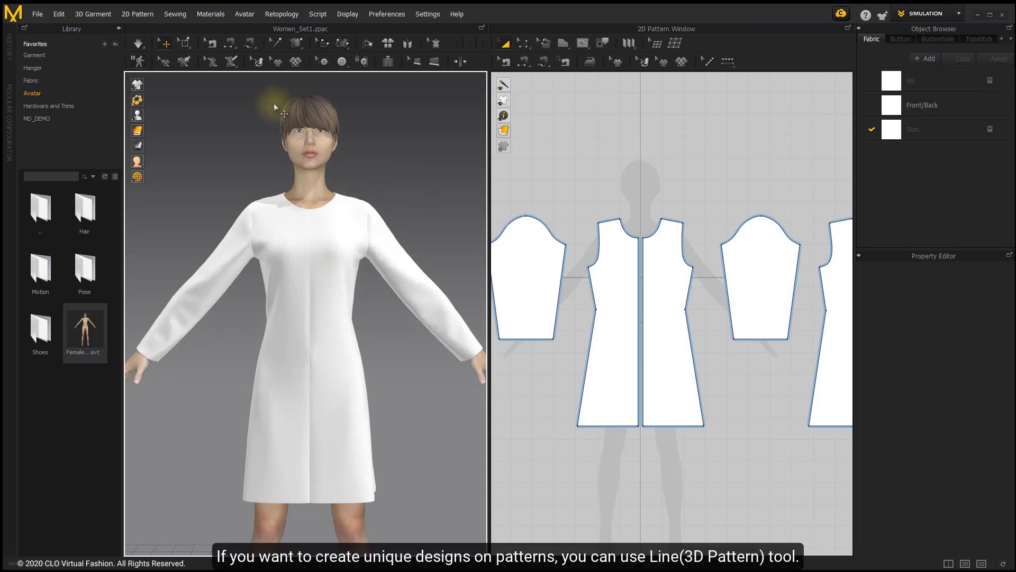
left_click(183, 62)
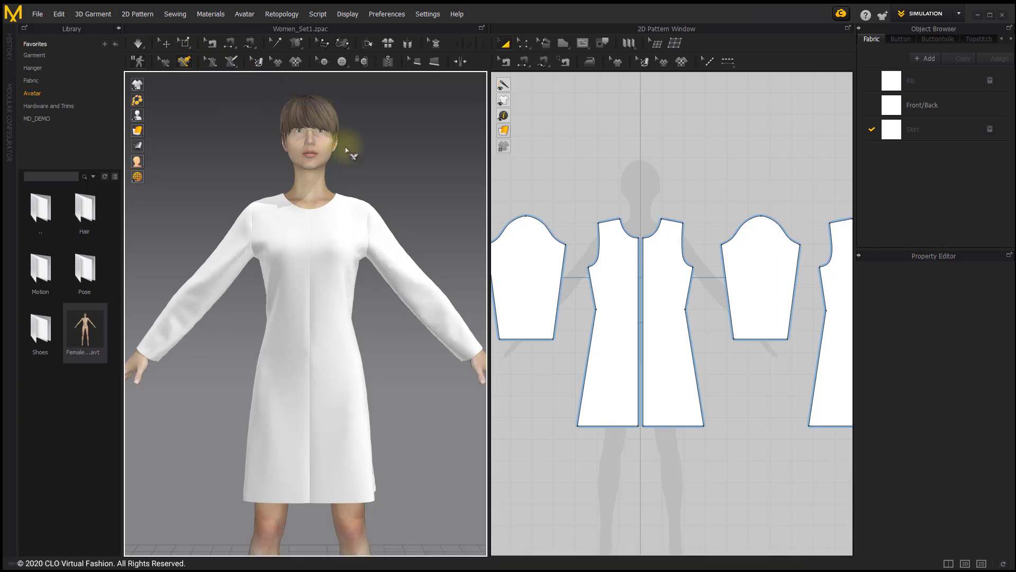
scroll(336, 188, "up", 6)
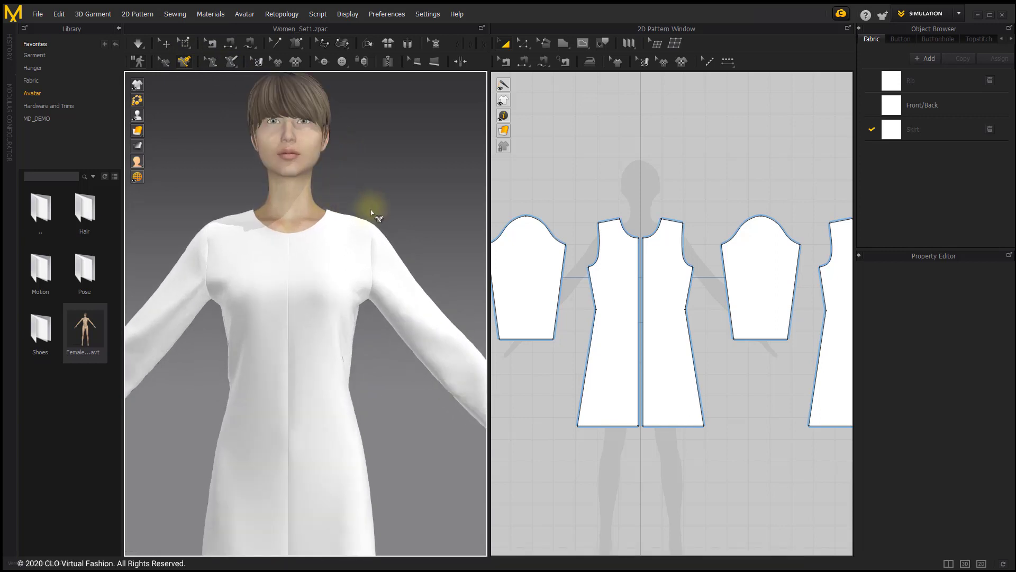
scroll(356, 222, "up", 5)
scroll(361, 230, "up", 3)
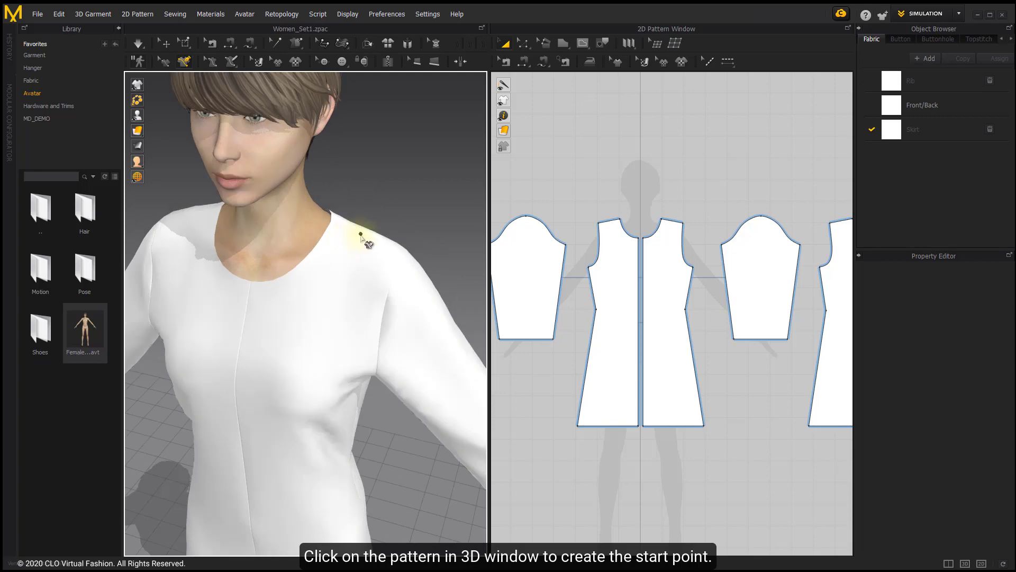
left_click(361, 234)
key("2")
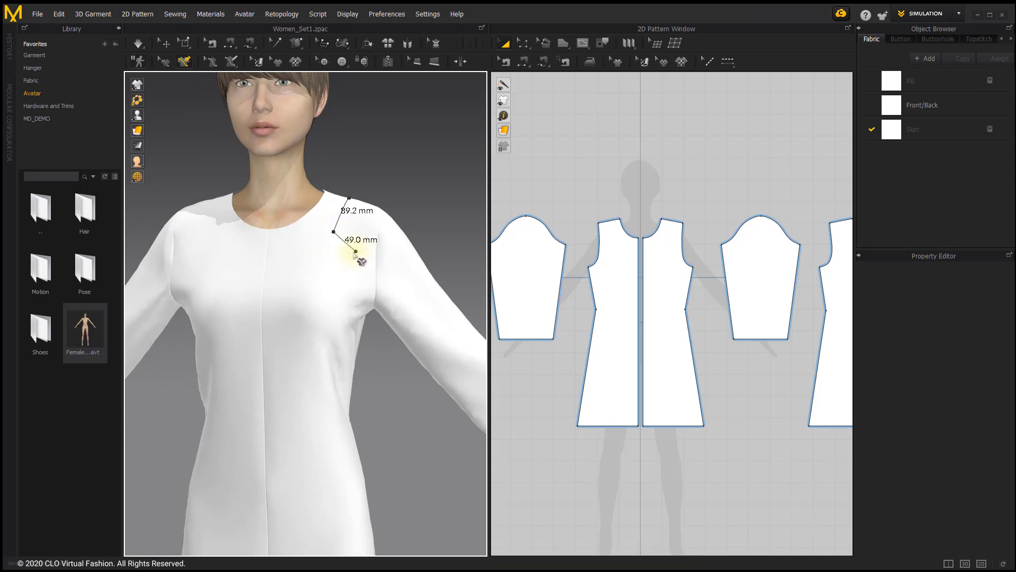
key("shift")
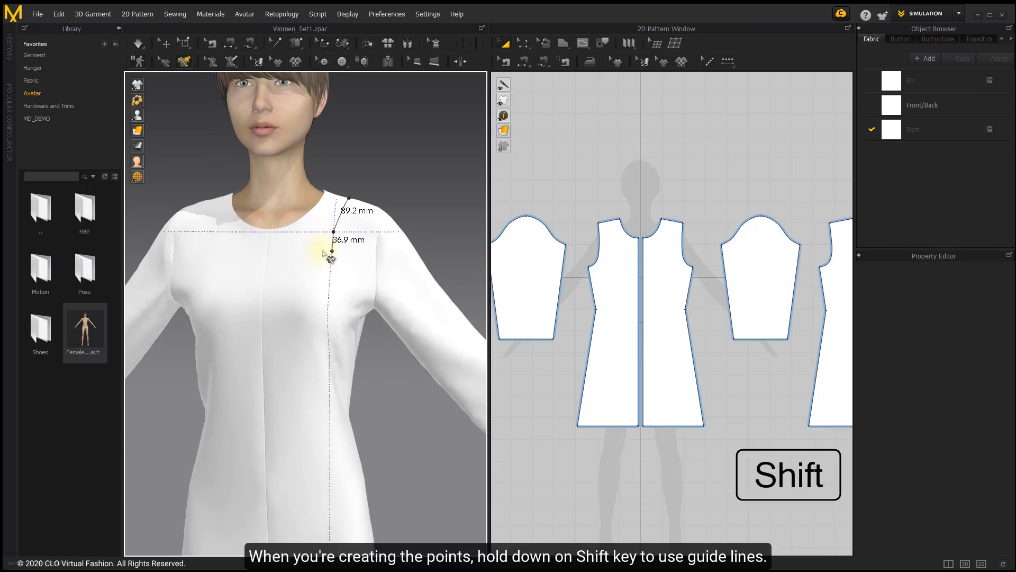
right_click_drag(324, 254, 335, 247)
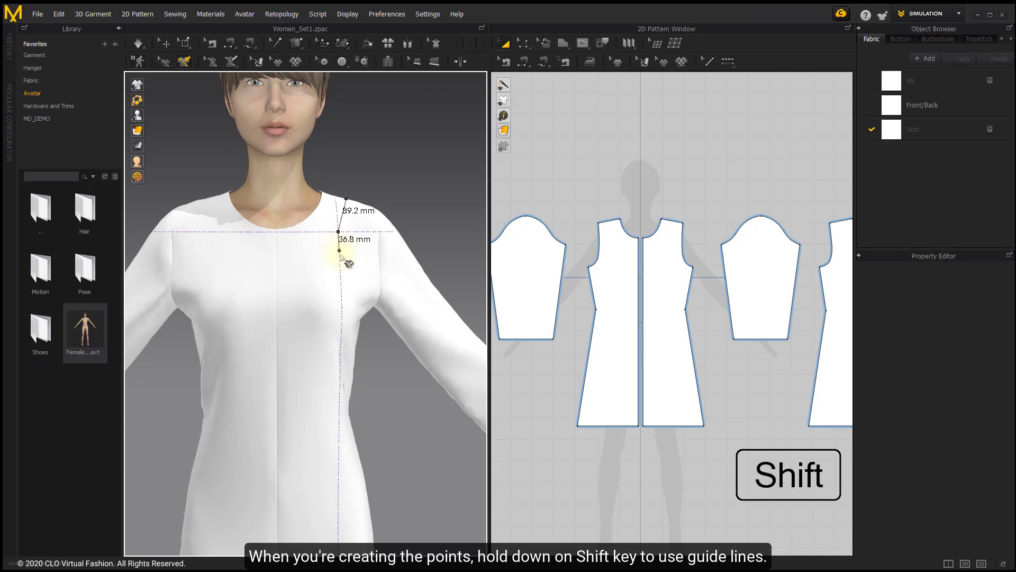
left_click(340, 250)
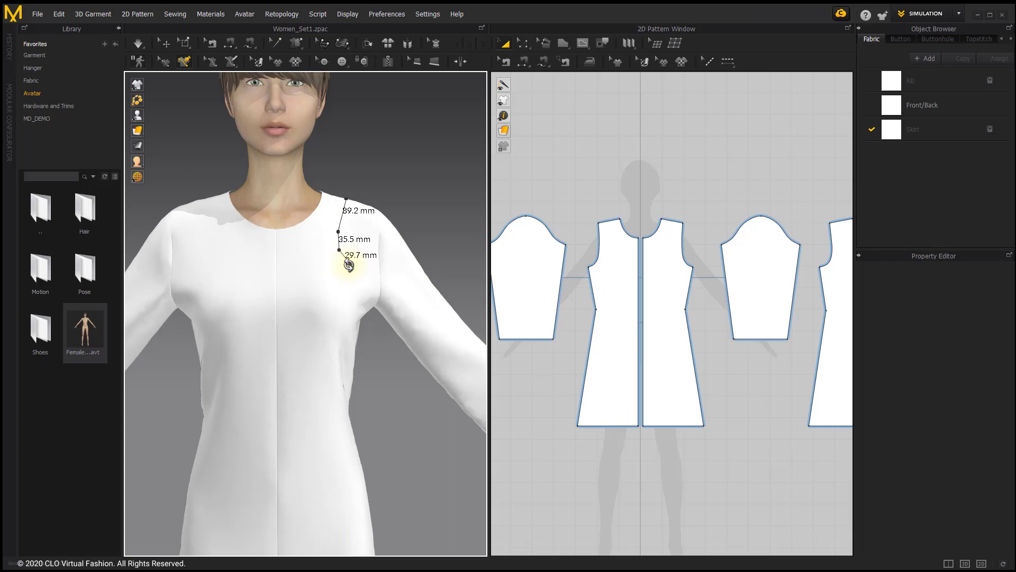
Step: Continue the 3D line with curve points to the side seam below the armhole, about 183 mm long, and finish it
right_click_drag(347, 263, 343, 262)
scroll(342, 264, "up", 3)
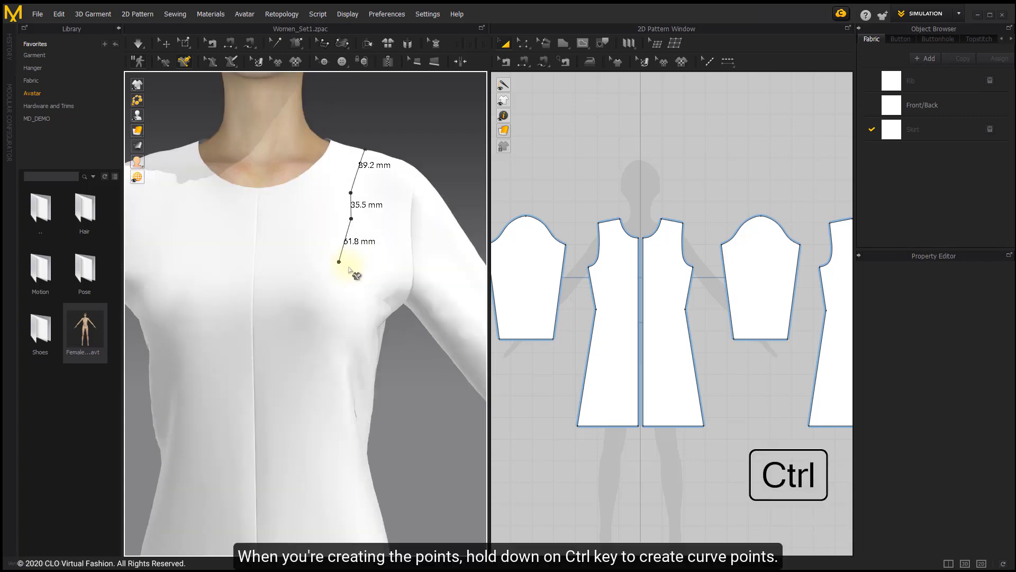
right_click_drag(348, 266, 326, 264)
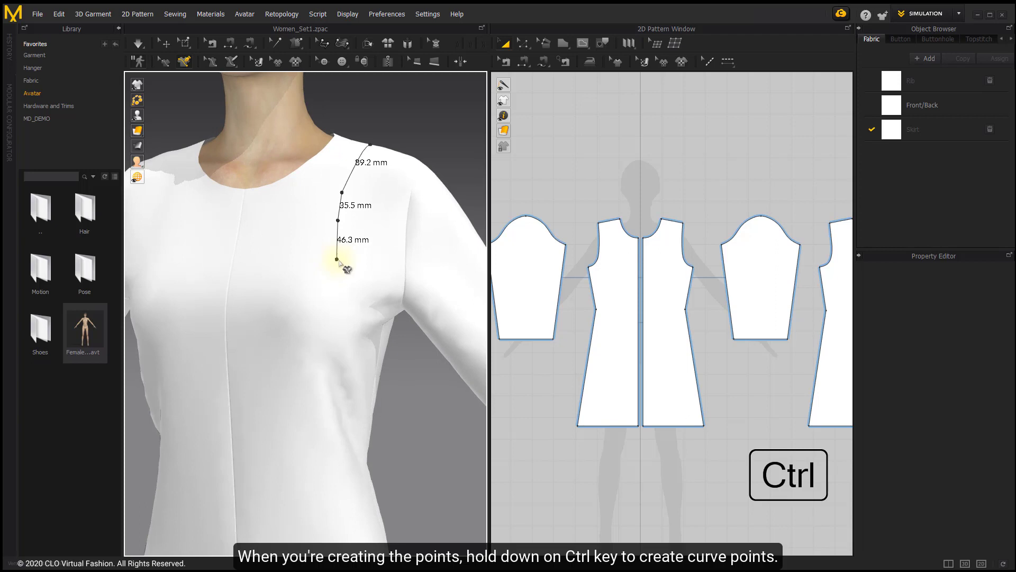
left_click(338, 259, "ctrl")
mouse_move(337, 280)
right_mouse_down()
mouse_move(328, 268)
mouse_move(336, 289)
right_mouse_up()
left_click(340, 286)
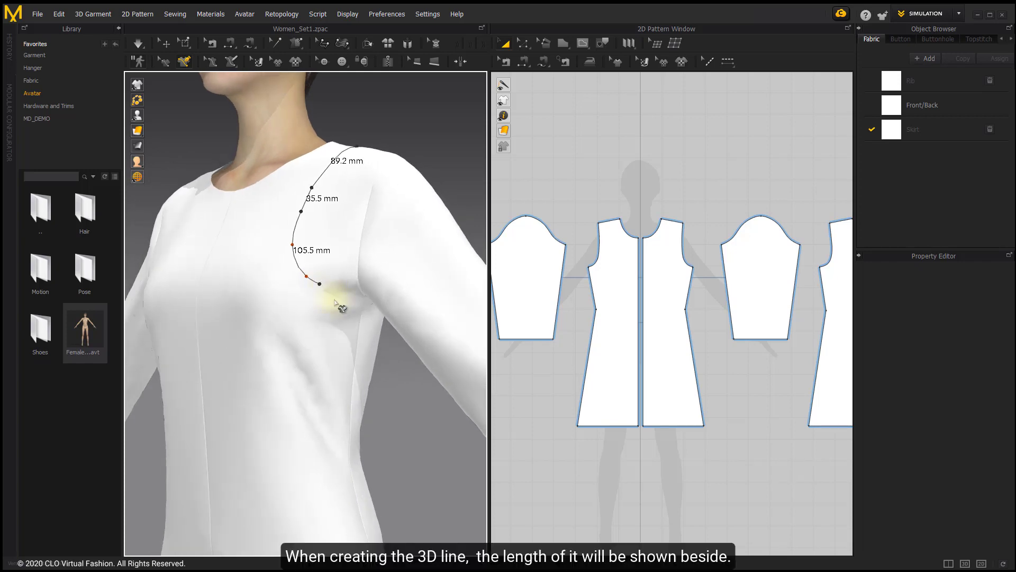
left_click(335, 299)
double_click(361, 314)
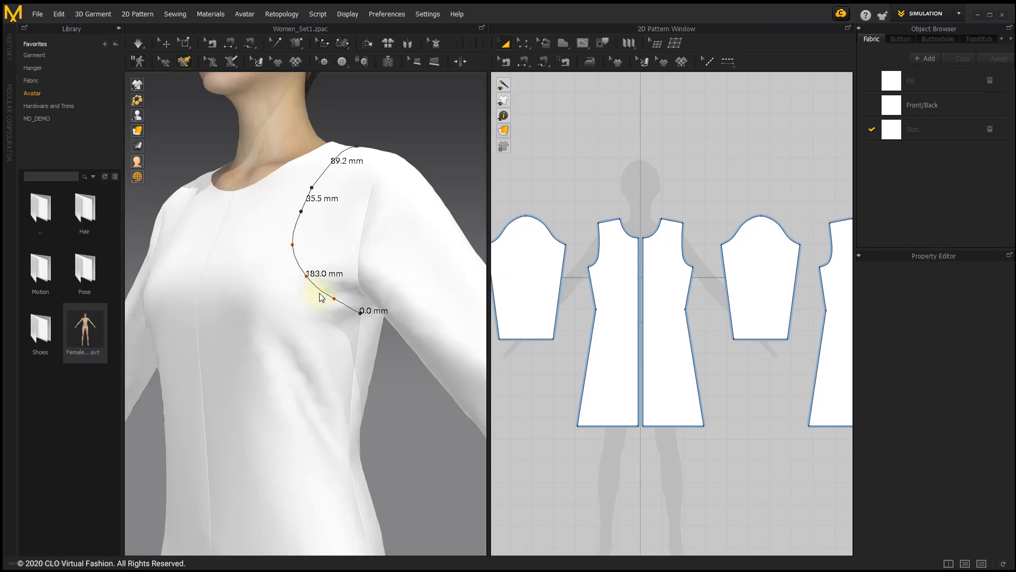
key("Return")
Step: Draw a closed four-sided 3D line shape below the bust on the same front pattern, about 88 mm wide and 28 mm high
scroll(320, 296, "down", 3)
right_click_drag(321, 298, 361, 293)
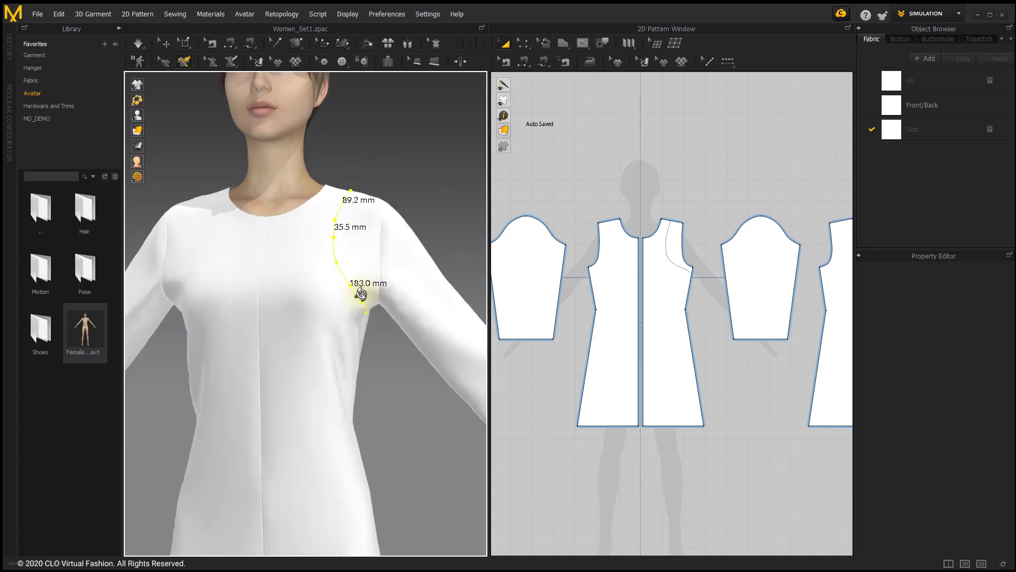
scroll(342, 277, "down", 5)
scroll(341, 312, "up", 5)
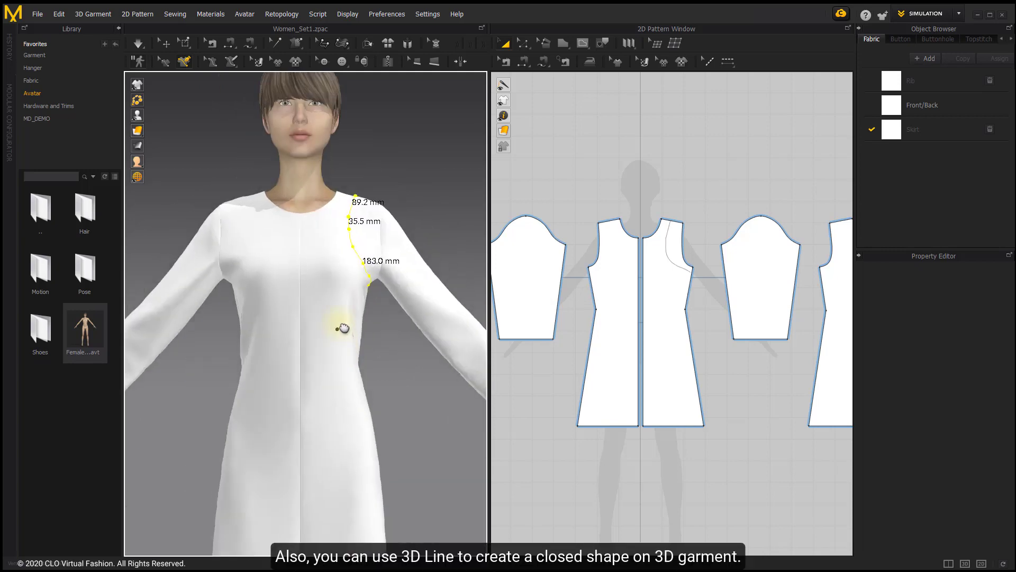
scroll(353, 290, "up", 2)
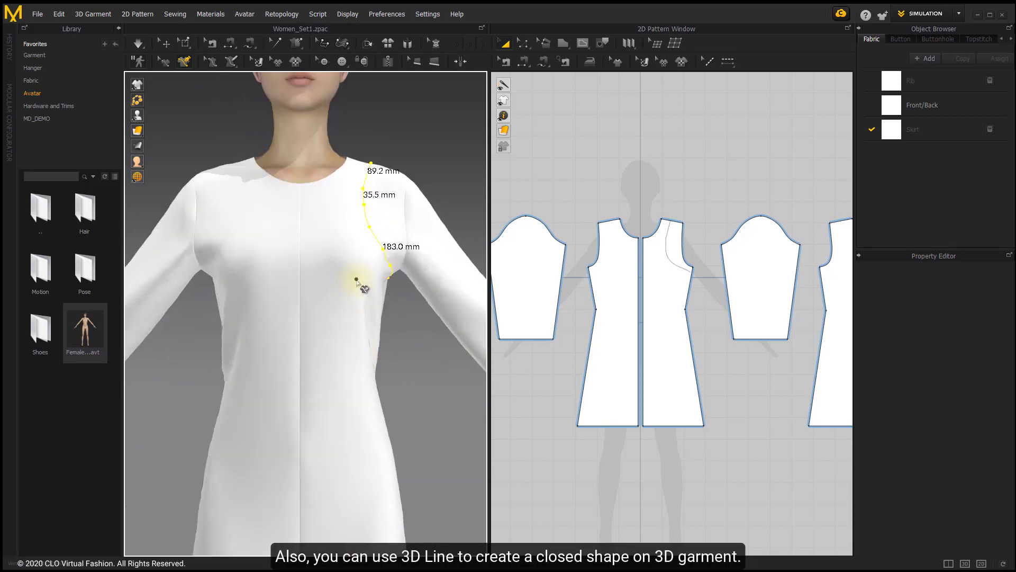
left_click(323, 309)
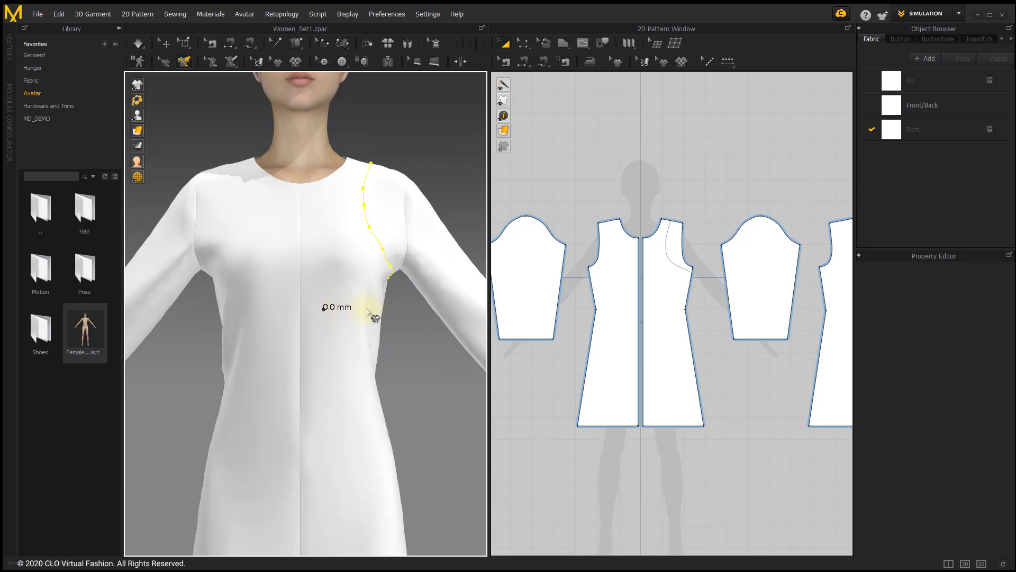
left_click(368, 308)
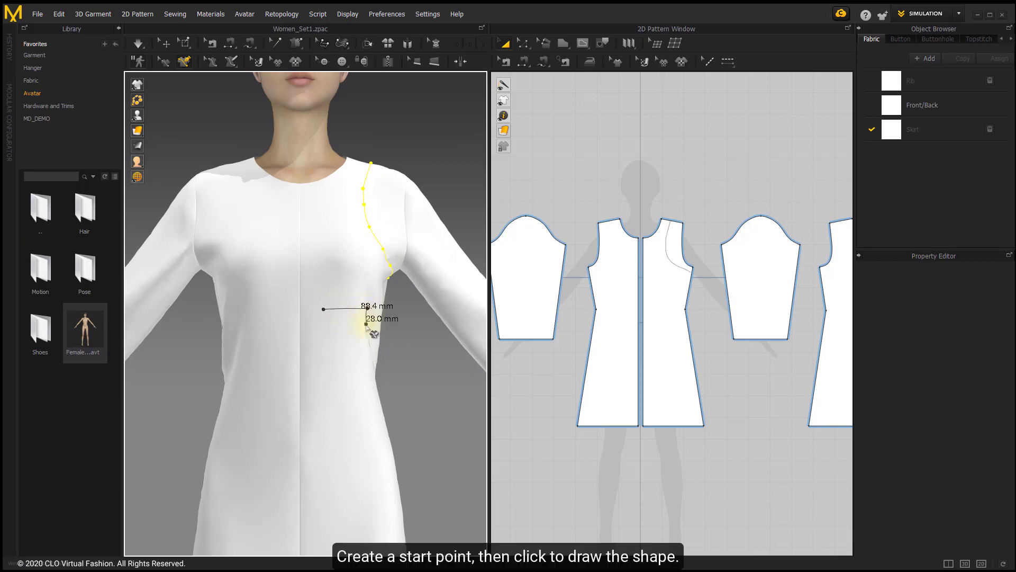
right_click_drag(342, 323, 333, 324)
left_click(344, 323)
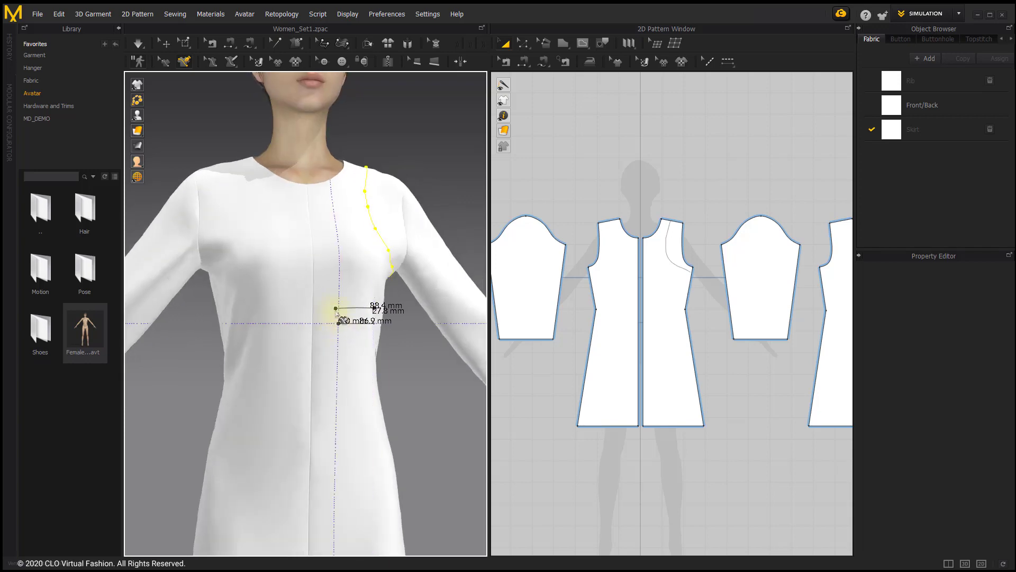
left_click(335, 309)
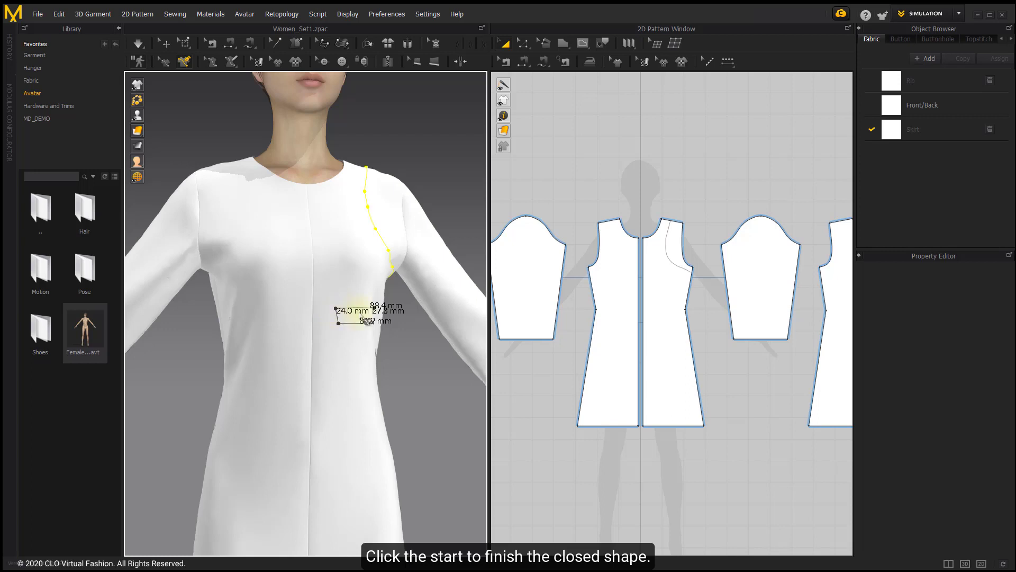
right_click_drag(392, 332, 370, 321)
scroll(364, 315, "up", 2)
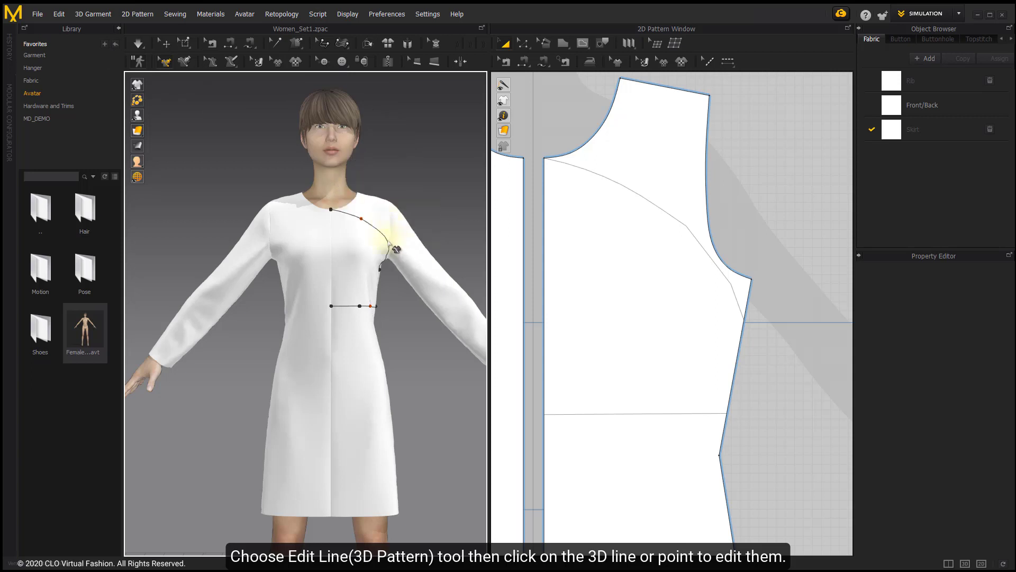
Step: With the Edit Line (3D Pattern) tool, move the upper curve point of the chest line slightly downward
middle_click_drag(391, 244, 360, 257)
scroll(340, 227, "up", 2)
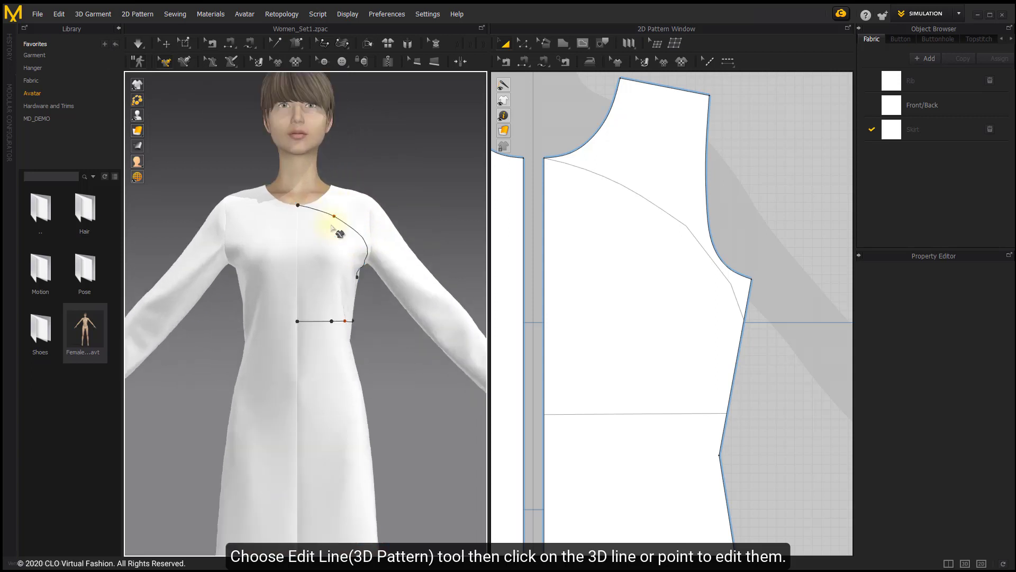
left_click_drag(344, 226, 343, 233)
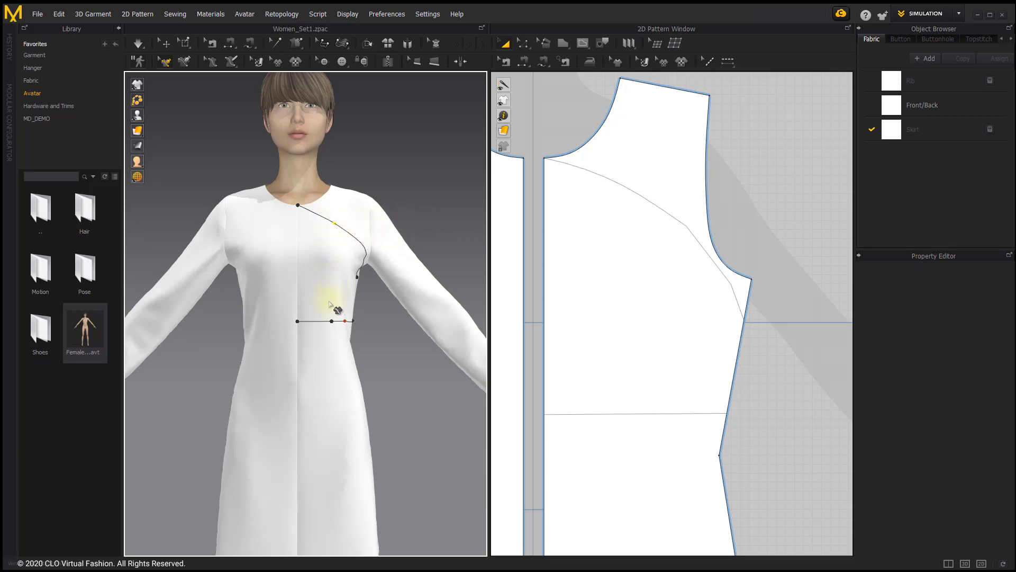
Step: Delete the middle point of the horizontal 3D line above the waist
left_click(334, 324)
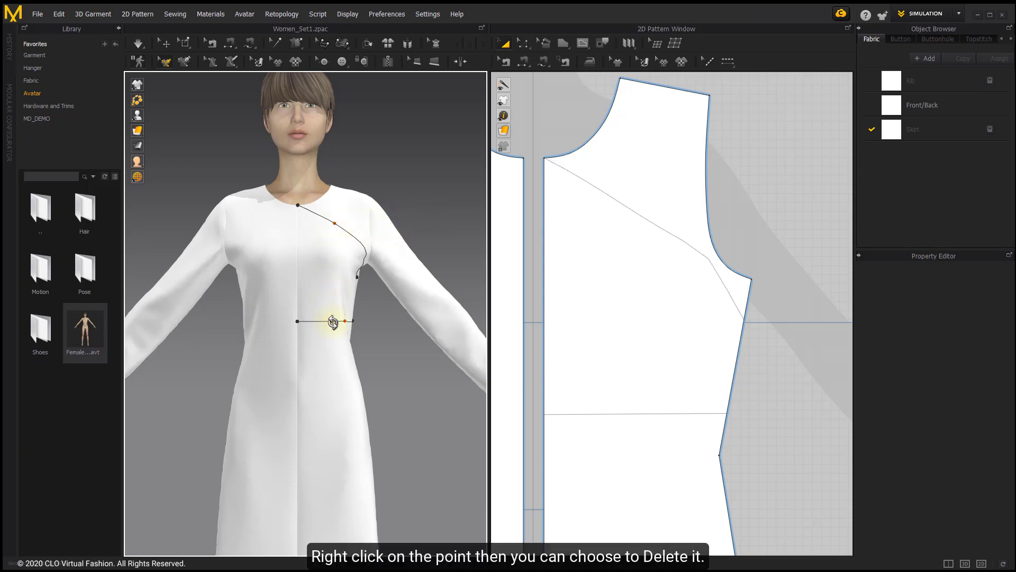
right_click(333, 321)
left_click(342, 333)
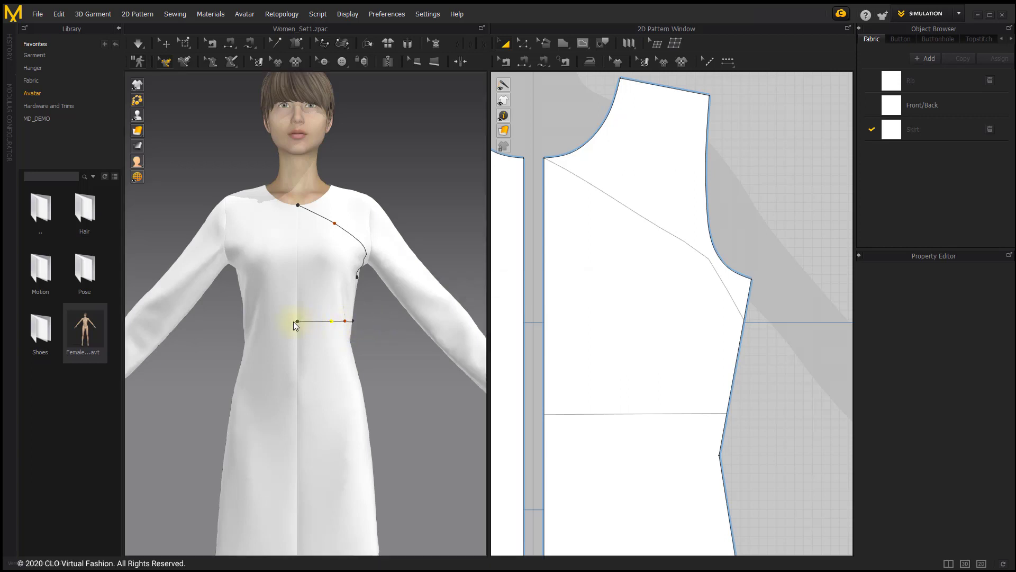
key("Delete")
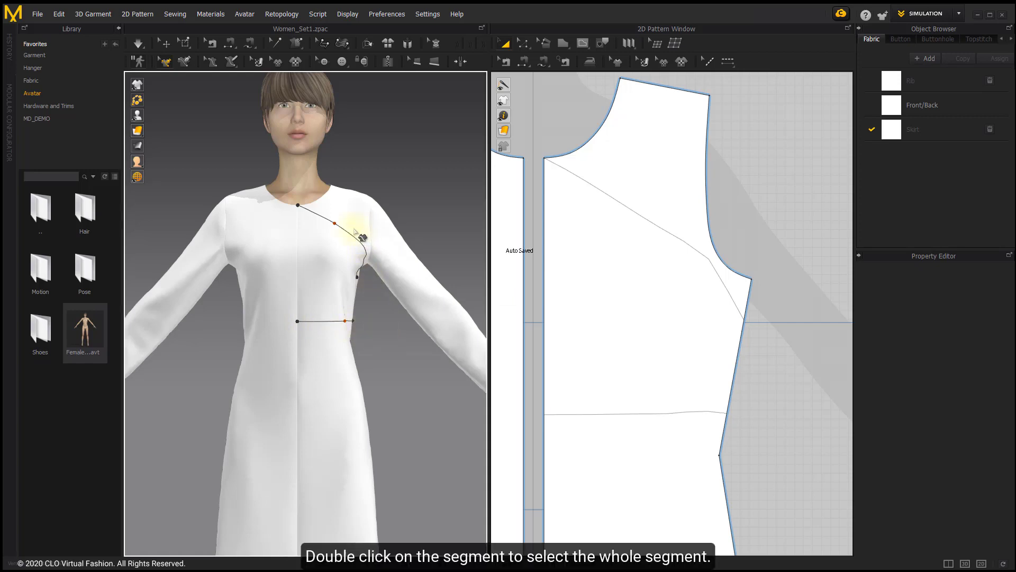
Step: Cut the front pattern along the whole curved chest line and move the upper piece slightly away from the lower one
double_click(320, 217)
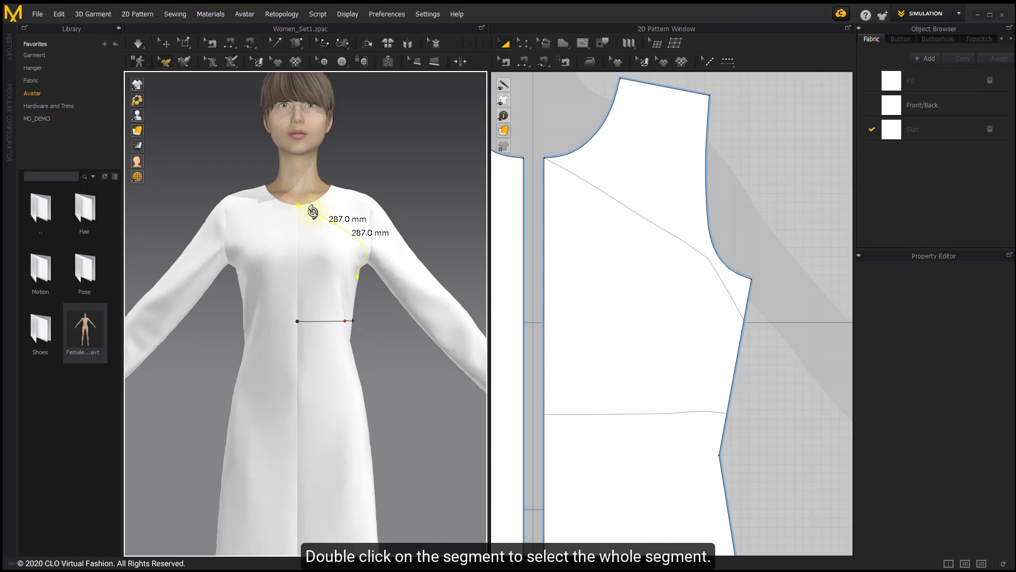
right_click(312, 212)
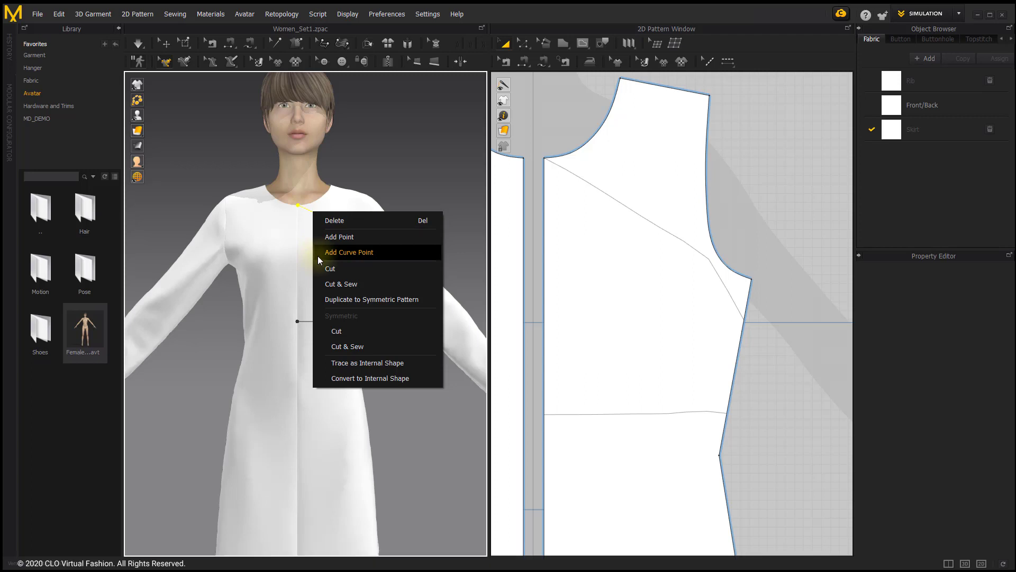
left_click(361, 267)
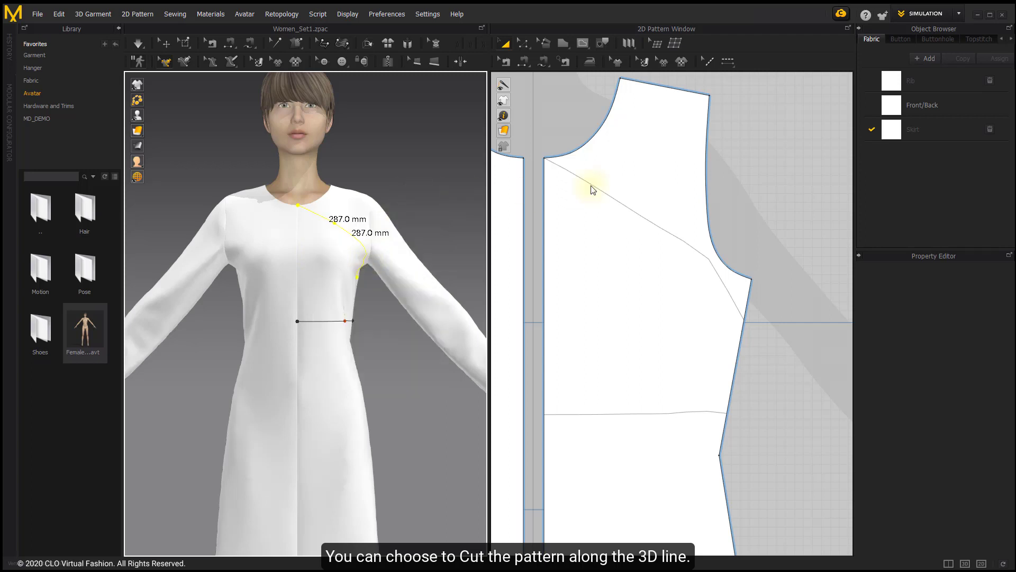
left_click(649, 159)
left_click(606, 265)
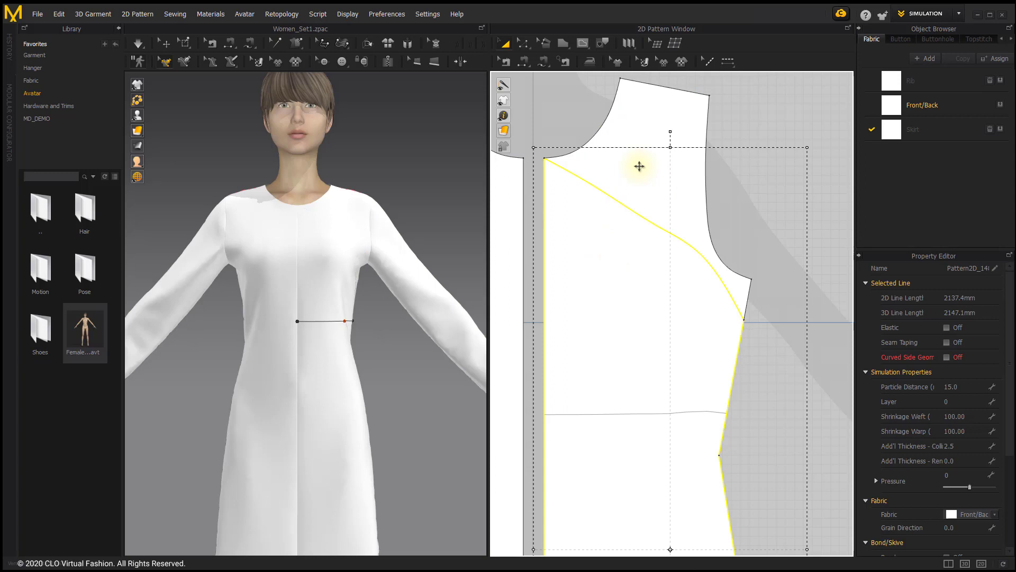
left_click_drag(640, 167, 642, 156)
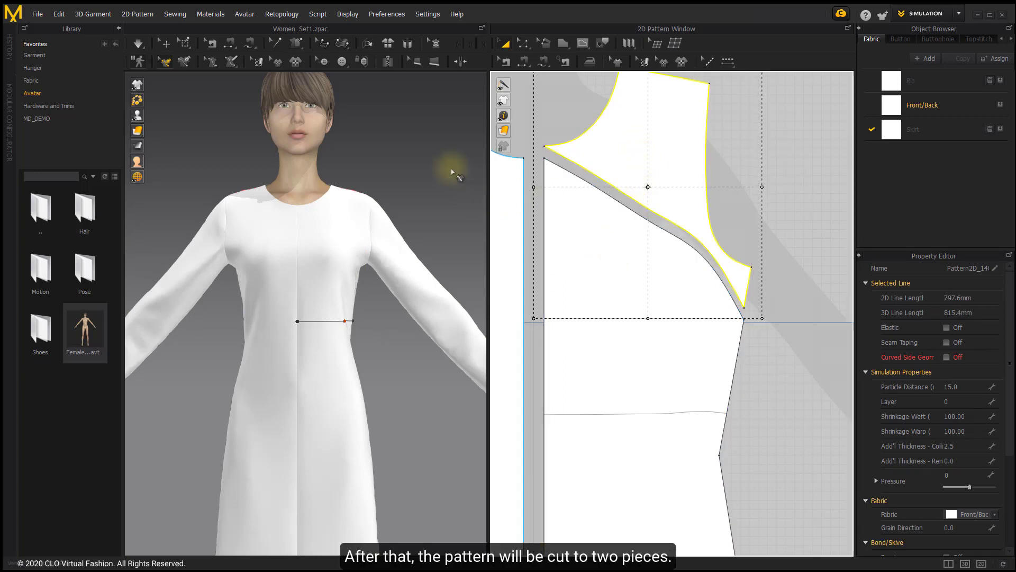
left_click(413, 150)
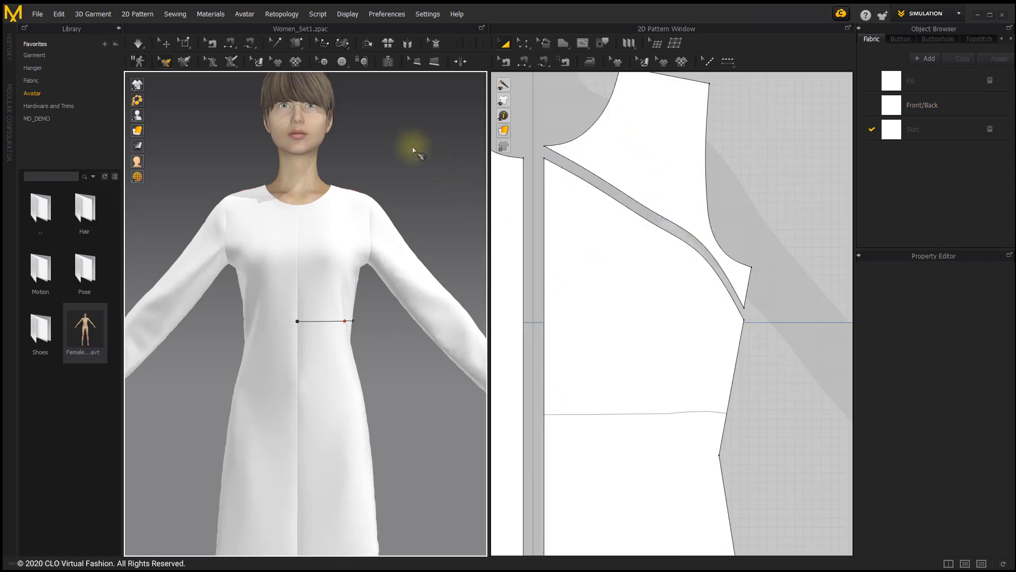
Step: Undo the piece move and the cut along the chest line
key("ctrl+z")
key("ctrl+z")
key("ctrl+z")
key("ctrl+z")
key("ctrl+z")
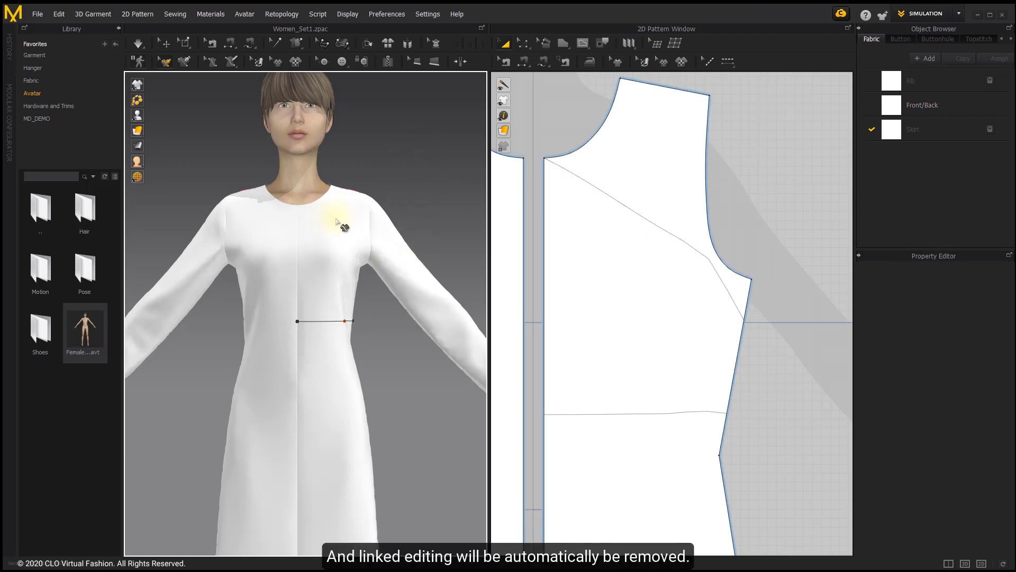
Step: Duplicate the curved chest line to the symmetric front pattern and select the copy
left_click(298, 205)
right_click(325, 217)
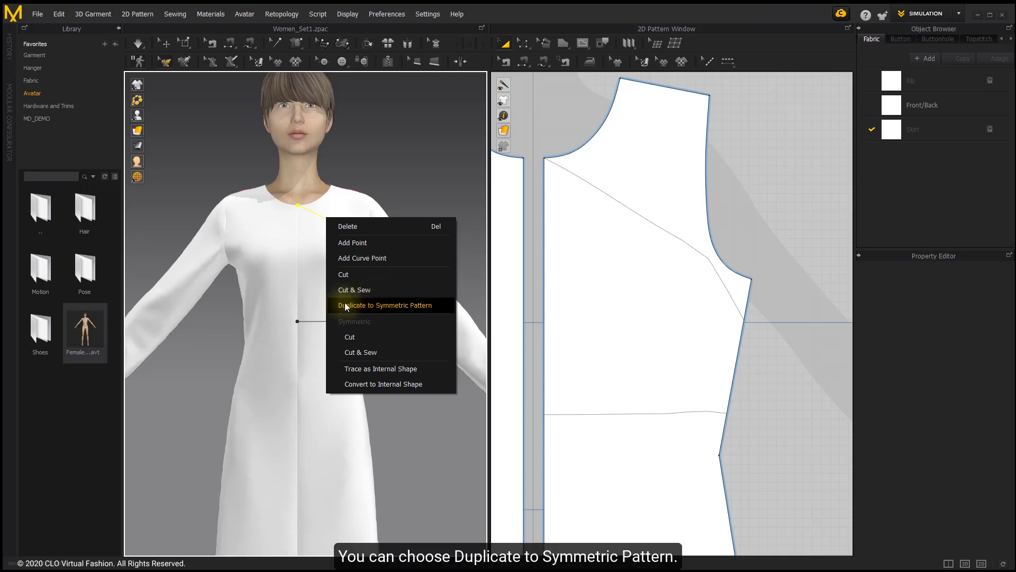
left_click(373, 305)
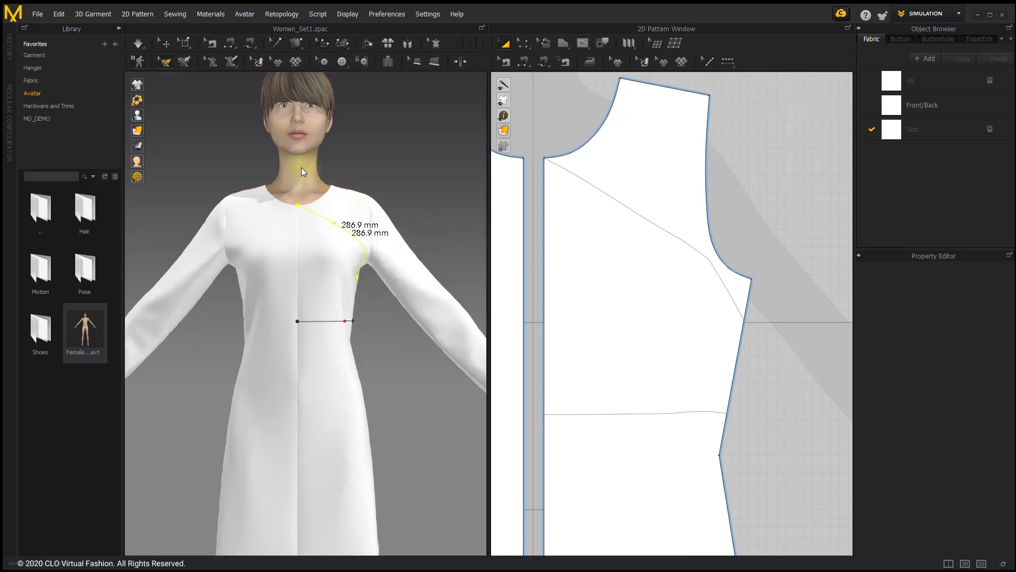
left_click(265, 221)
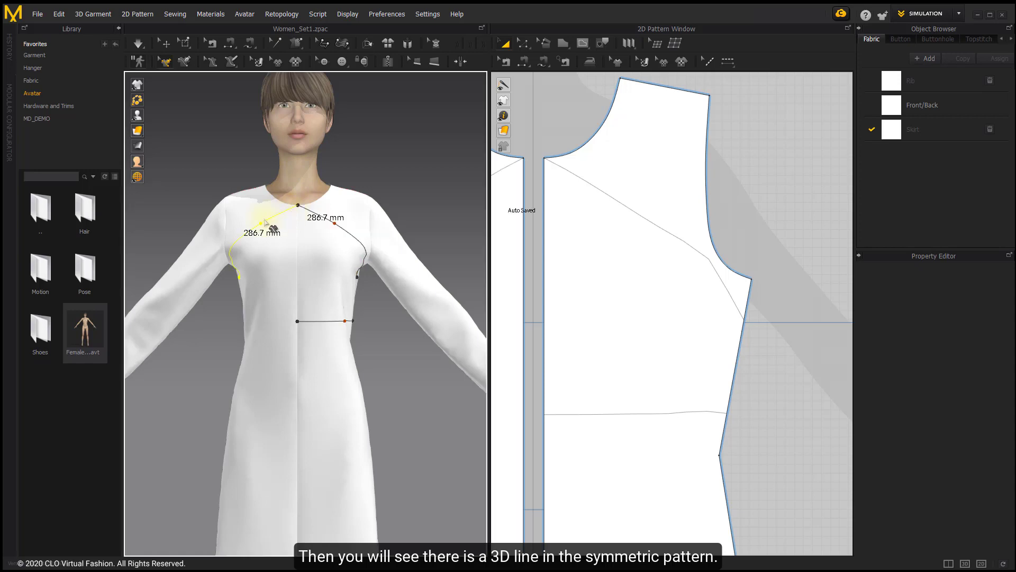
Step: Cut both symmetric front patterns along the horizontal 3D line above the waist using the symmetric Cut option
middle_click_drag(319, 307, 306, 268)
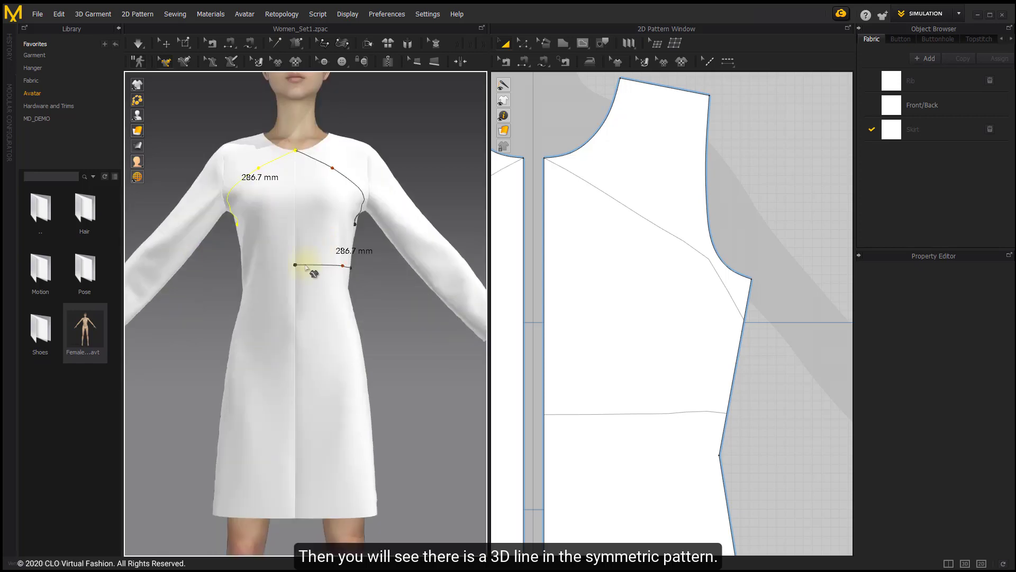
left_click(307, 265)
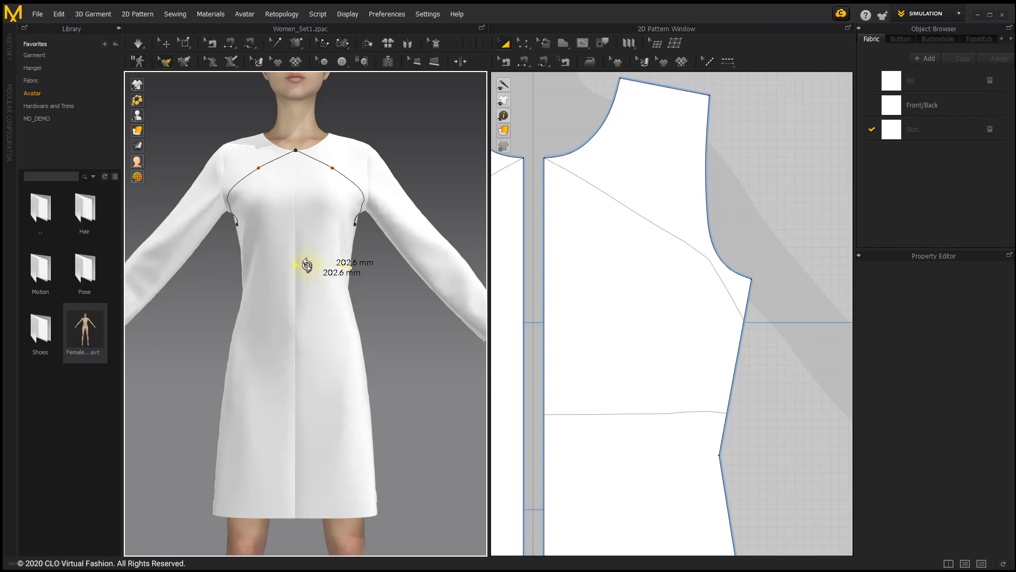
right_click(307, 265)
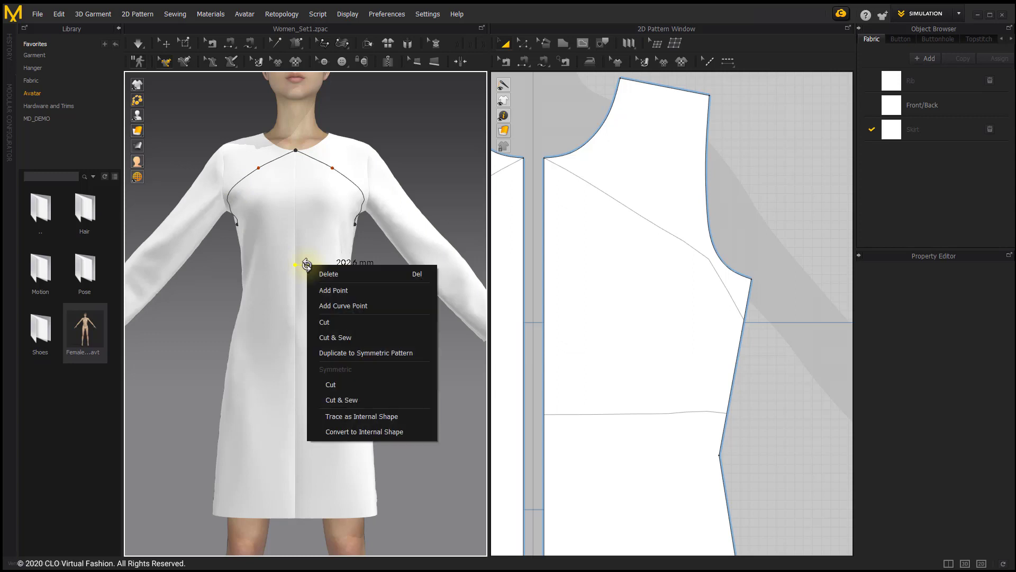
left_click(337, 384)
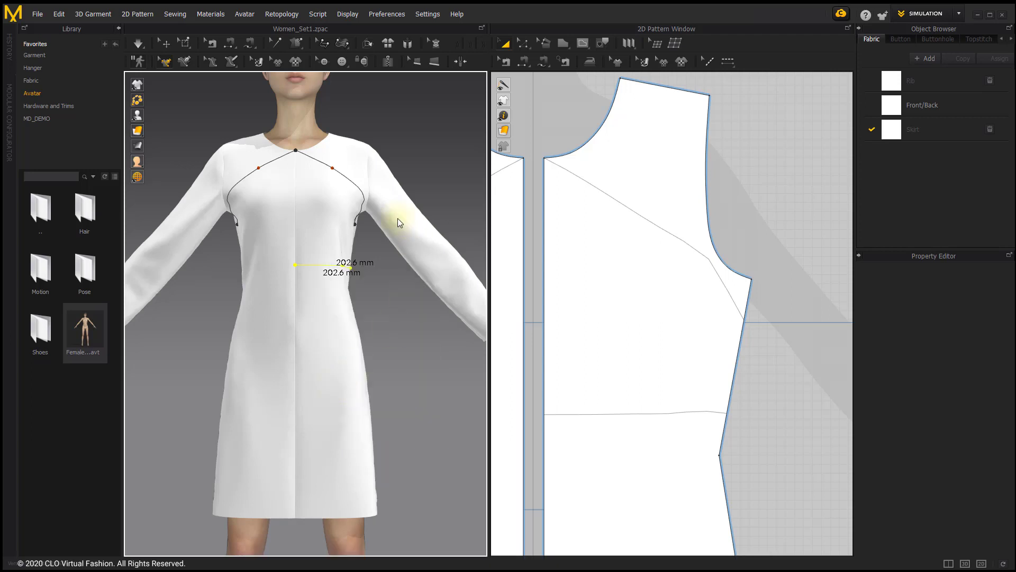
left_click(300, 267)
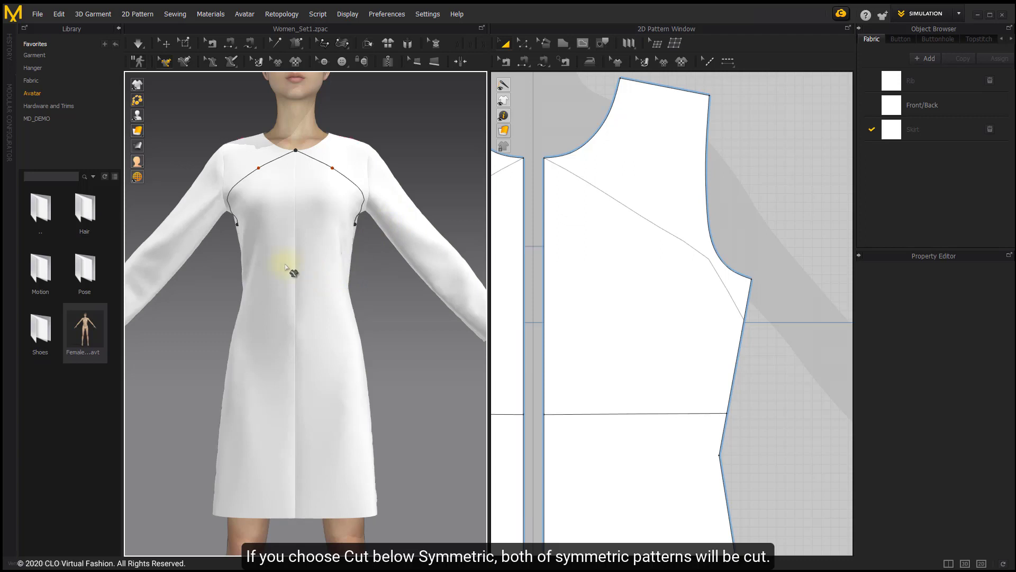
Step: Move the upper front pieces slightly up from the lower ones and a little apart from each other in the 2D pattern layout
scroll(335, 272, "down", 3)
middle_click_drag(619, 366, 699, 309)
scroll(699, 308, "down", 3)
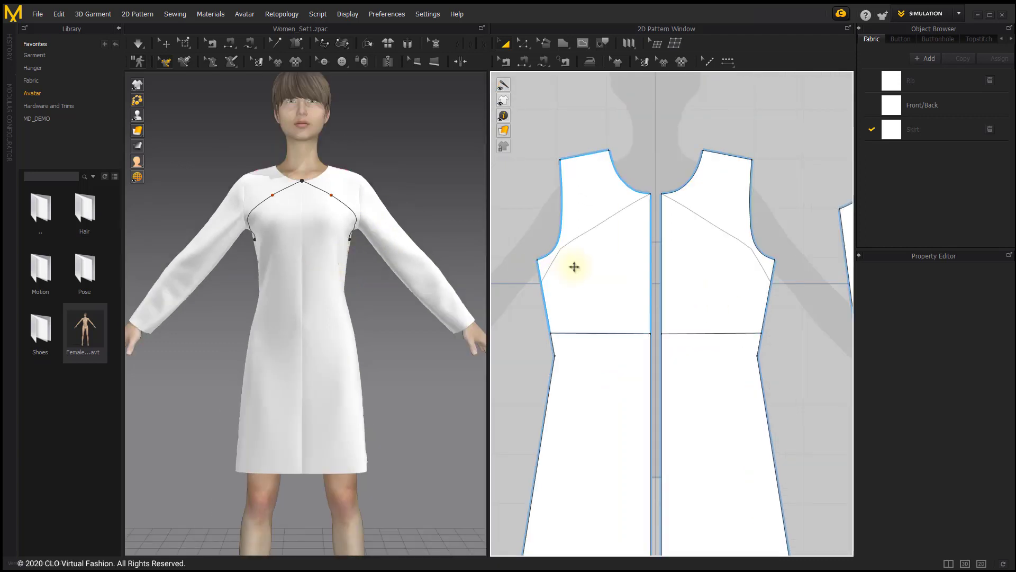
left_click_drag(596, 271, 596, 259)
left_click_drag(704, 281, 708, 271)
middle_click_drag(326, 277, 300, 376)
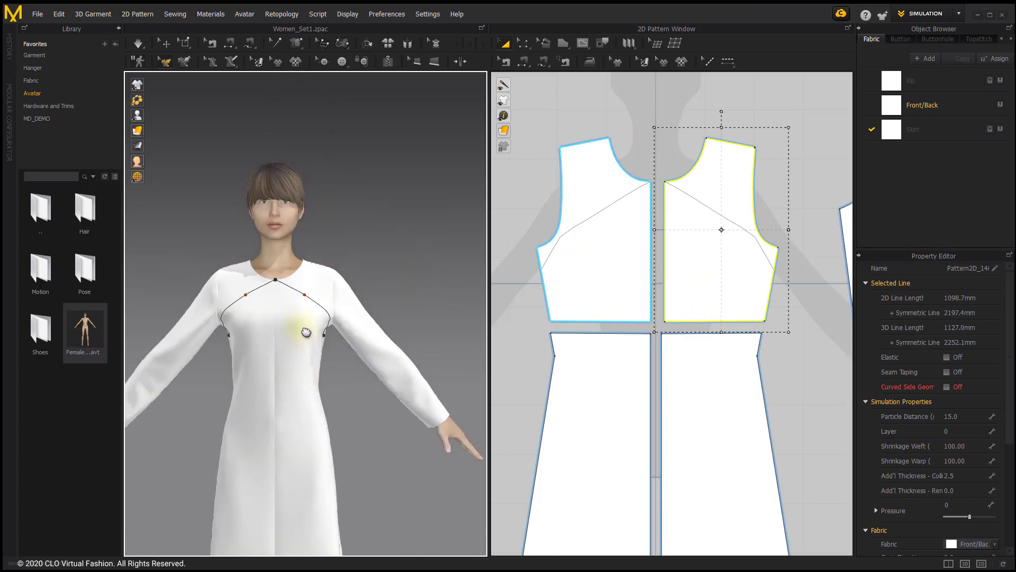
Step: Trace the original curved 3D chest line as an internal shape and select the traced line in the 2D pattern
left_click(293, 291)
right_click(293, 289)
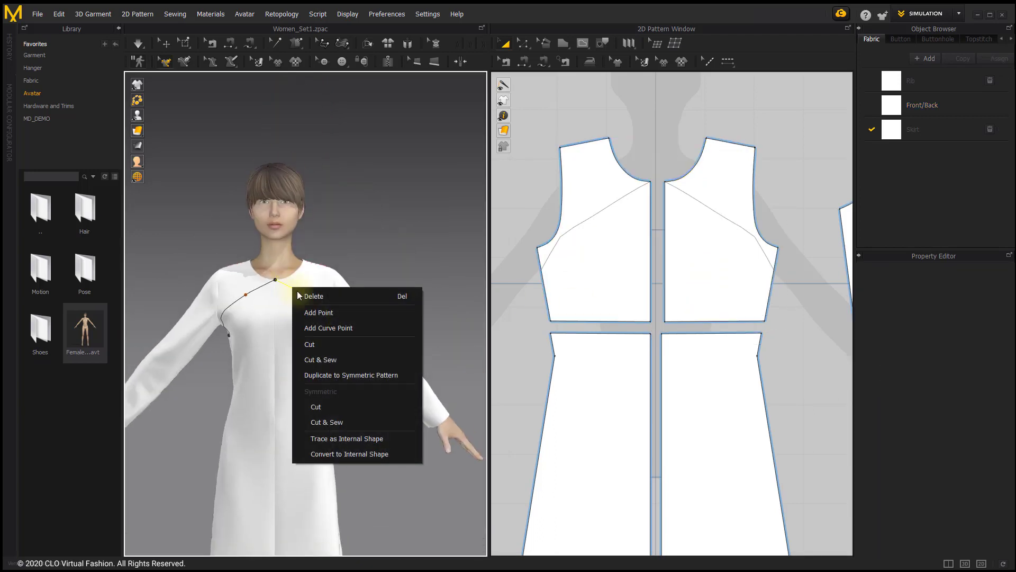
left_click(341, 439)
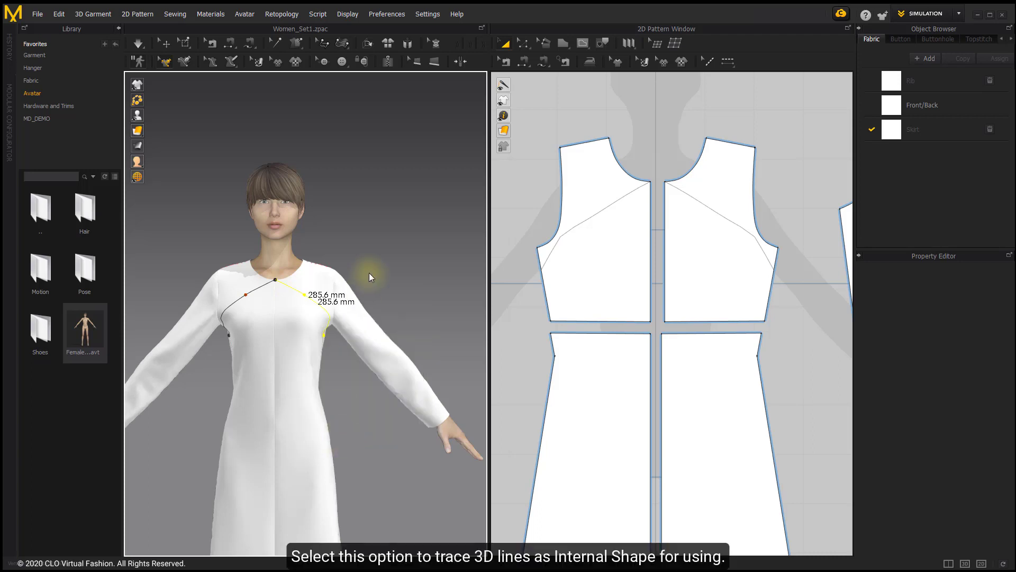
left_click(325, 269)
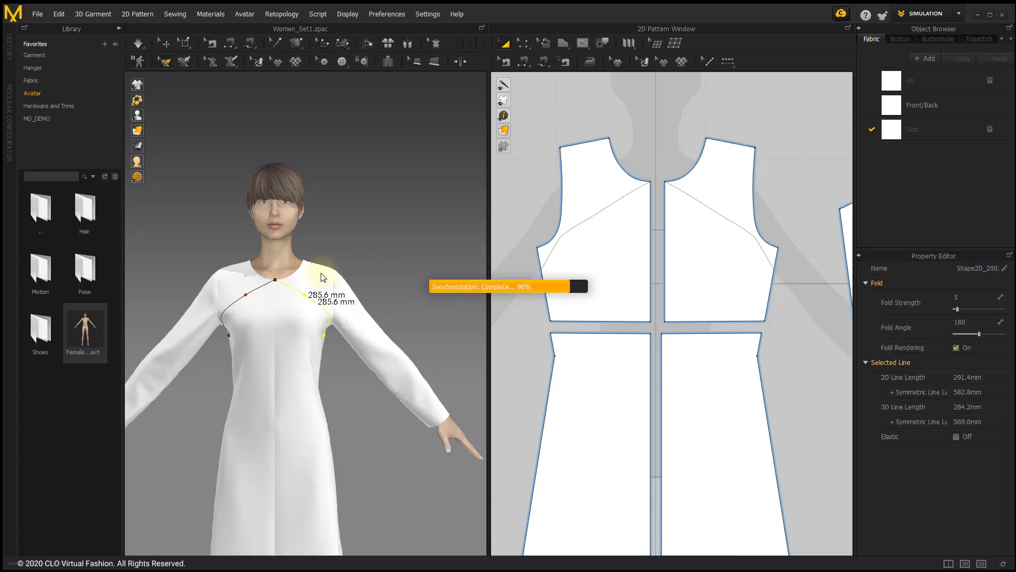
left_click(677, 193)
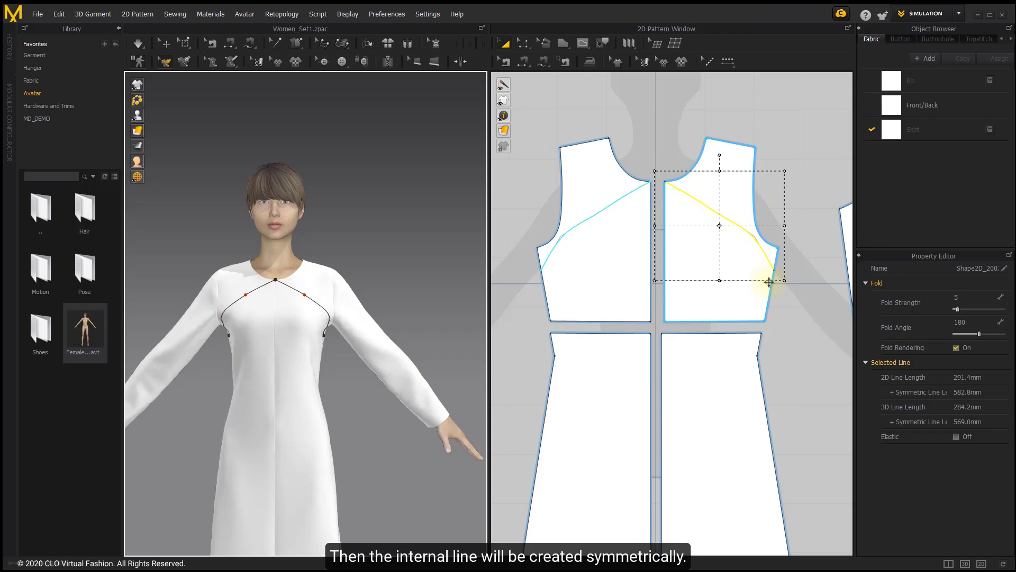
Step: Convert the duplicated curved 3D chest line on the symmetric front piece to an internal shape and activate the Edit Pattern tool
left_click(254, 289)
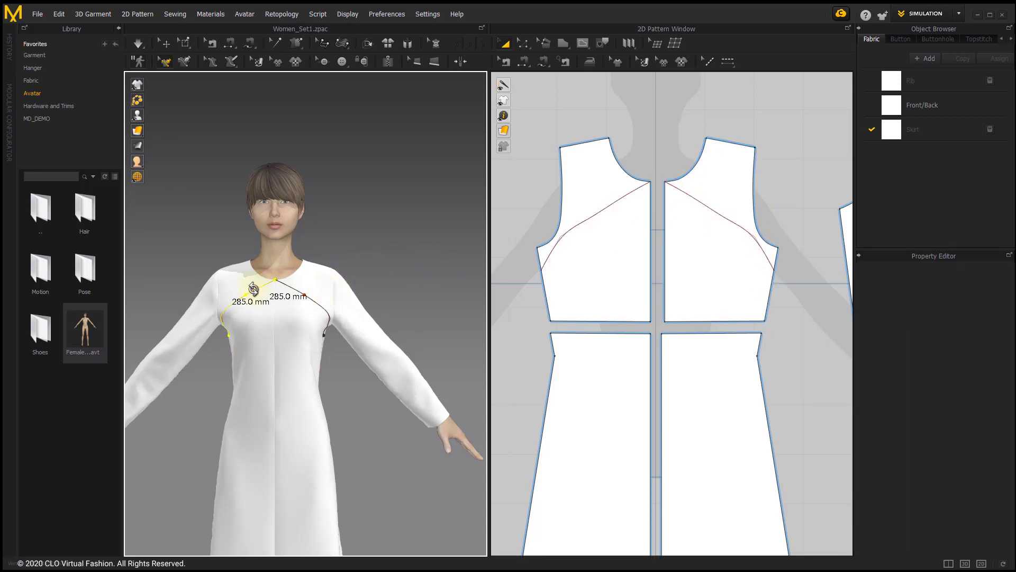
right_click(254, 288)
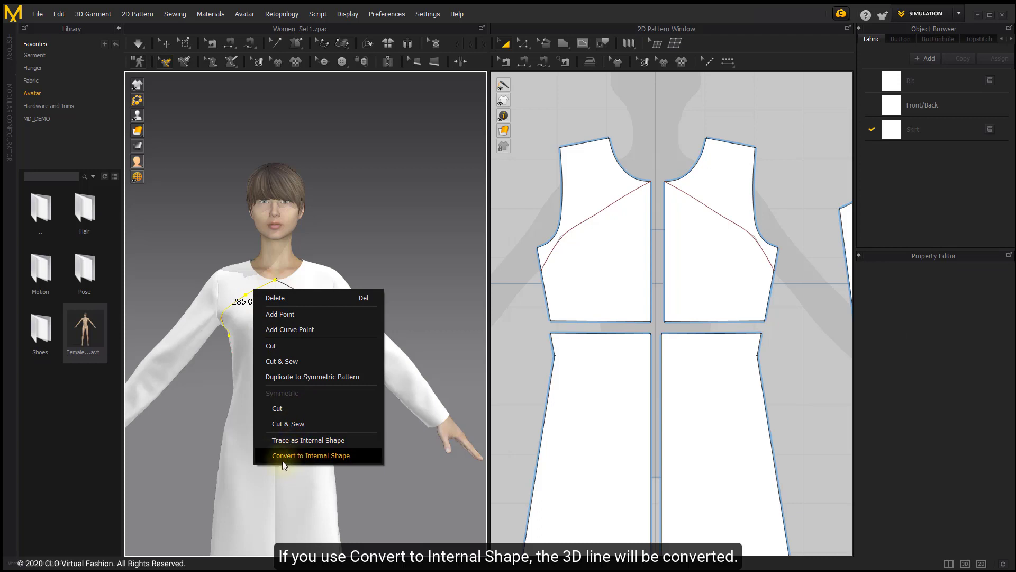
left_click(353, 460)
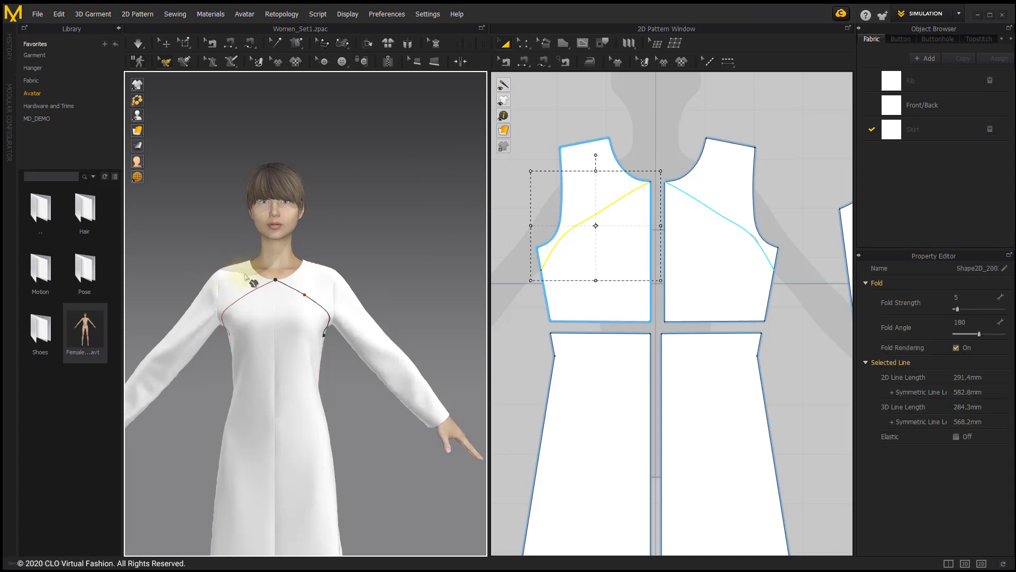
scroll(472, 216, "up", 3)
middle_click_drag(472, 216, 489, 216)
middle_click_drag(657, 136, 682, 128)
left_click(522, 45)
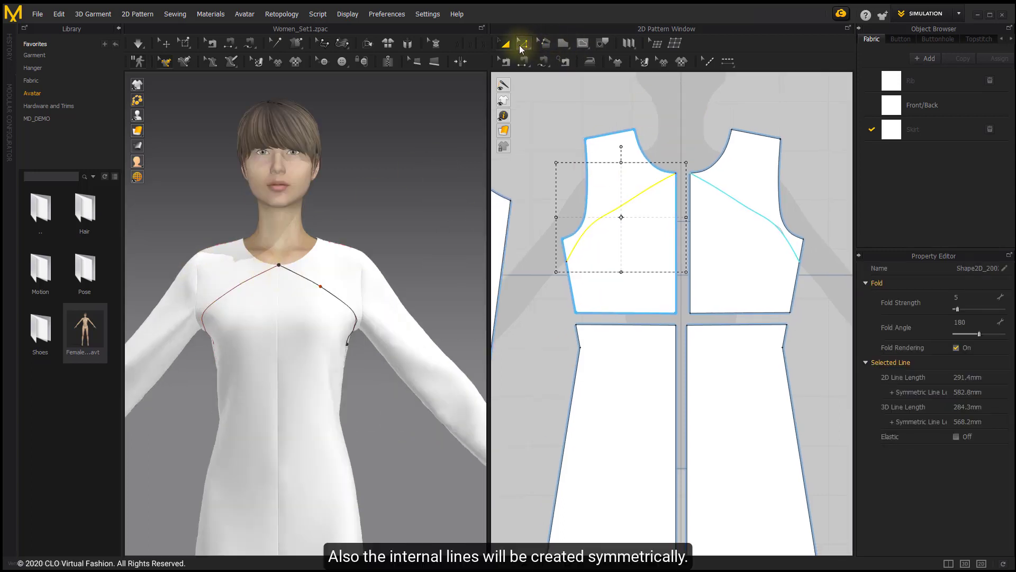
scroll(284, 286, "up", 4)
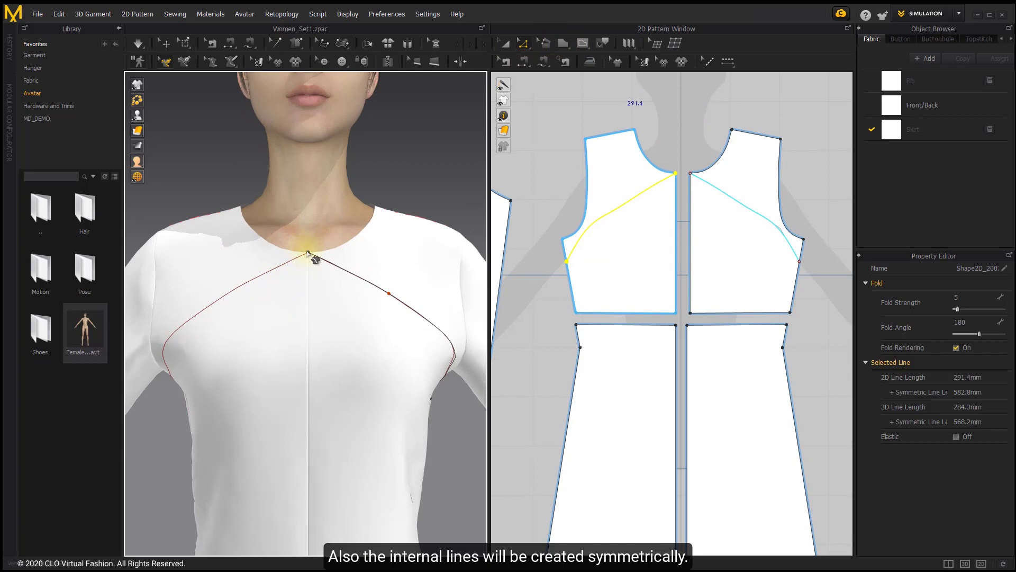